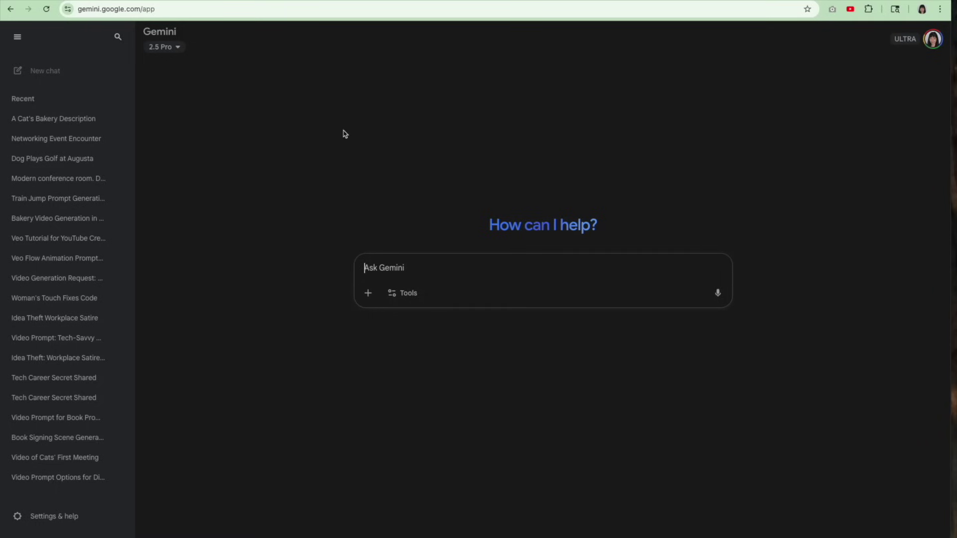
# Switch the Gemini prompt to video generation with Veo from the Tools list.
pyautogui.click(396, 293)
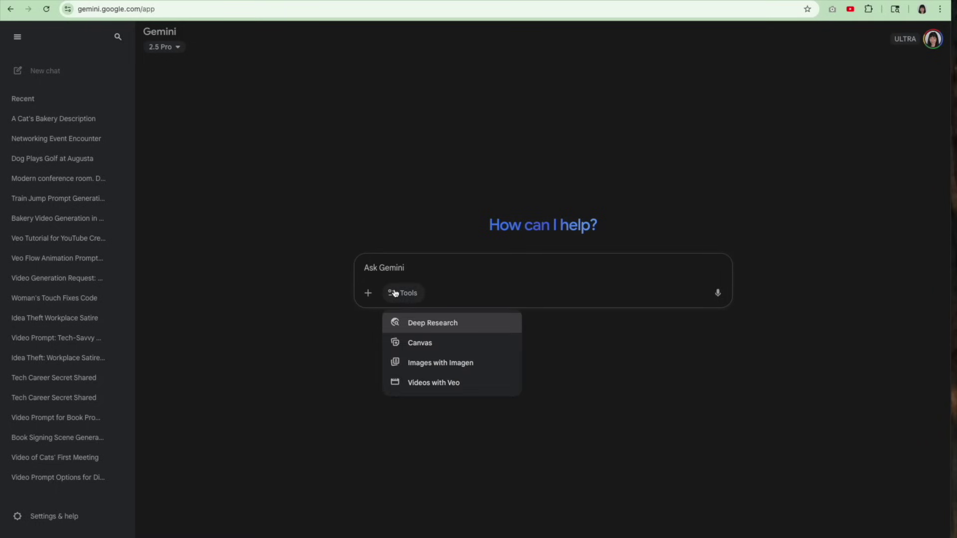
pyautogui.click(428, 383)
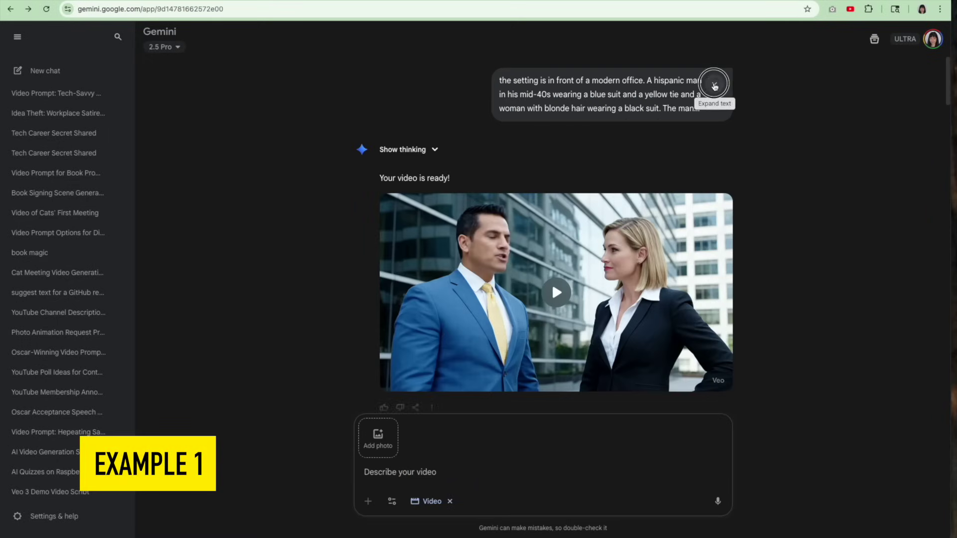
# Expand the office-meeting prompt to read its full dialogue, then scroll to the 0:08 video.
pyautogui.click(715, 83)
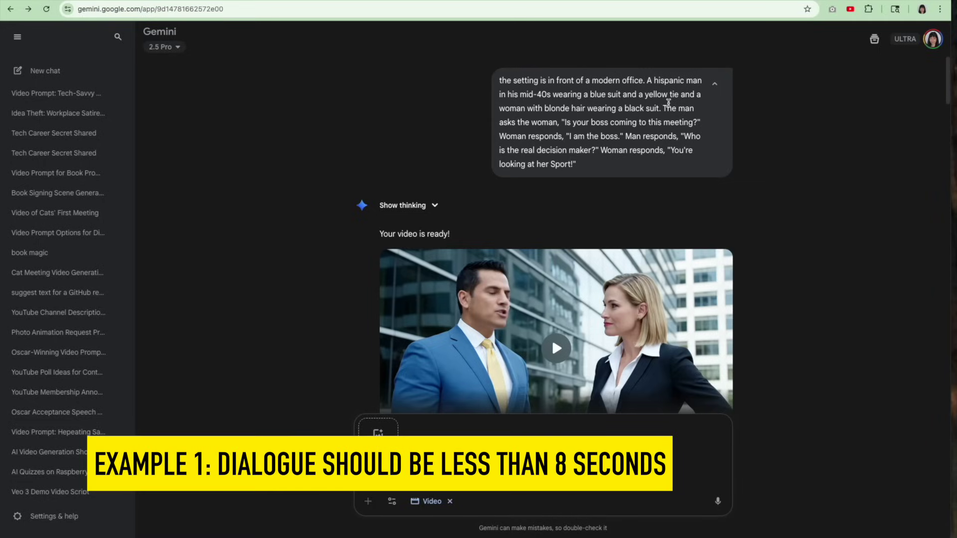
pyautogui.scroll(-3, 668, 102)
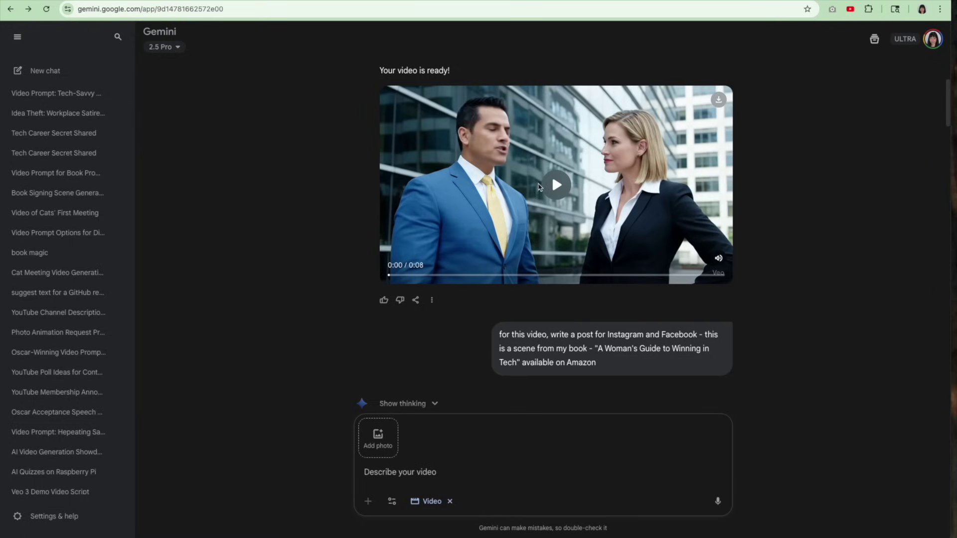
pyautogui.scroll(3, 543, 196)
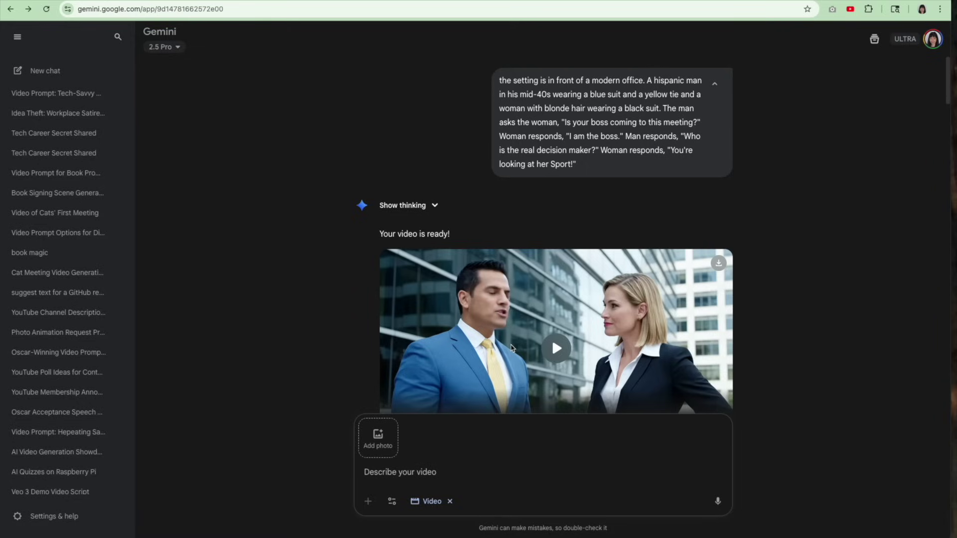
pyautogui.scroll(-1, 499, 349)
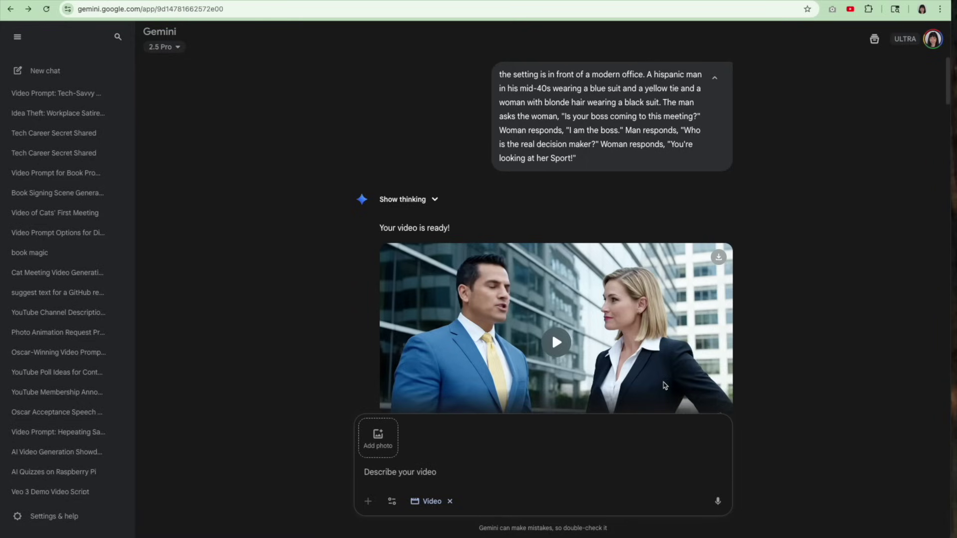
pyautogui.scroll(-2, 665, 387)
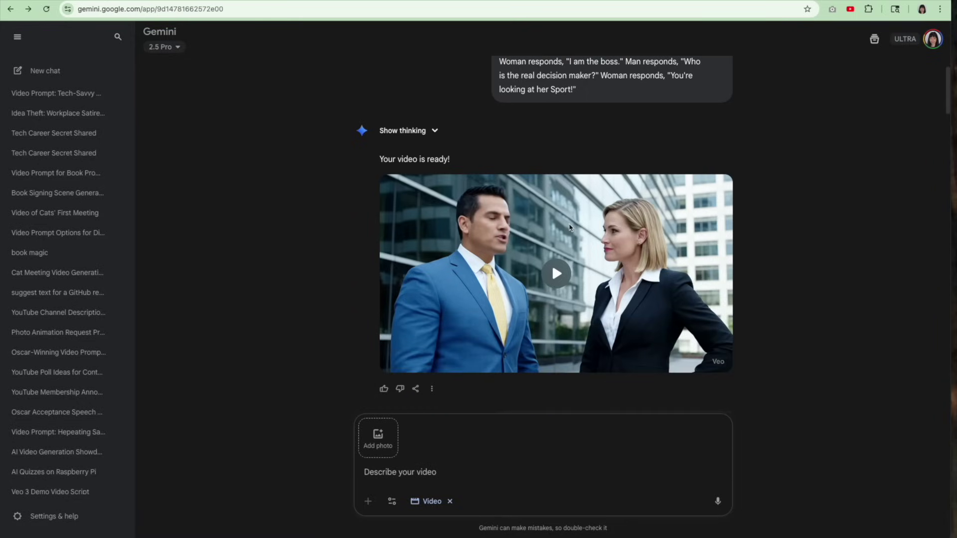
pyautogui.moveTo(570, 227)
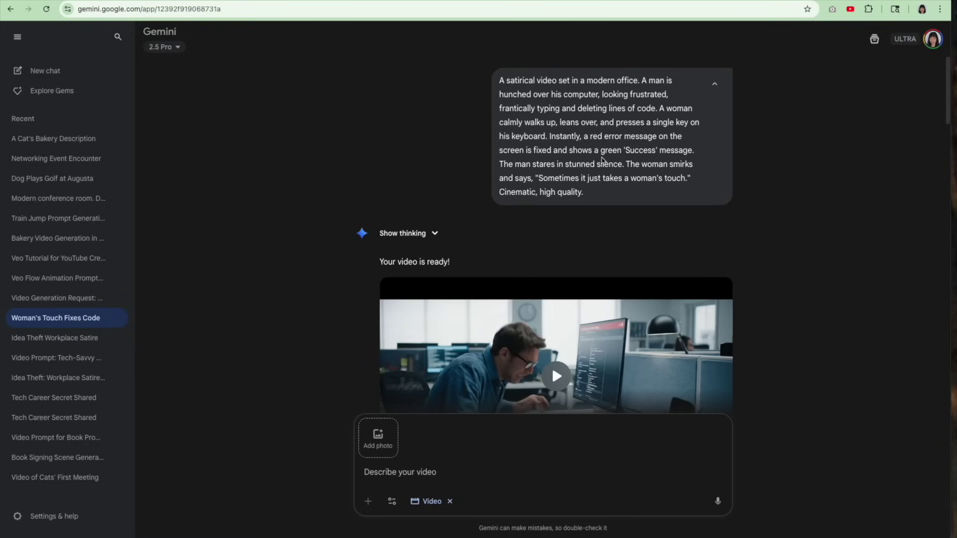
# Scroll through the Woman's Touch Fixes Code chat and scrub back in its coding-fix video.
pyautogui.scroll(-1, 601, 160)
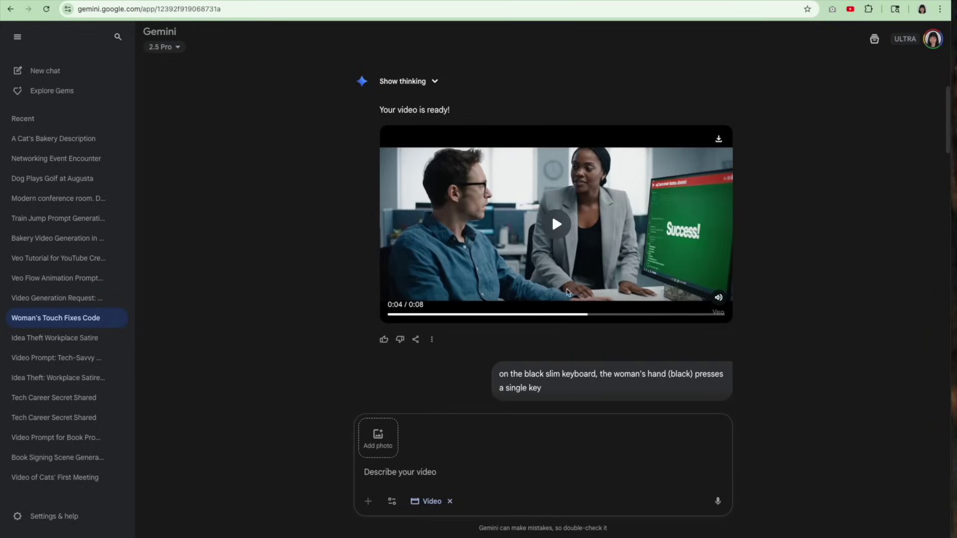
pyautogui.moveTo(579, 315); pyautogui.dragTo(538, 316)
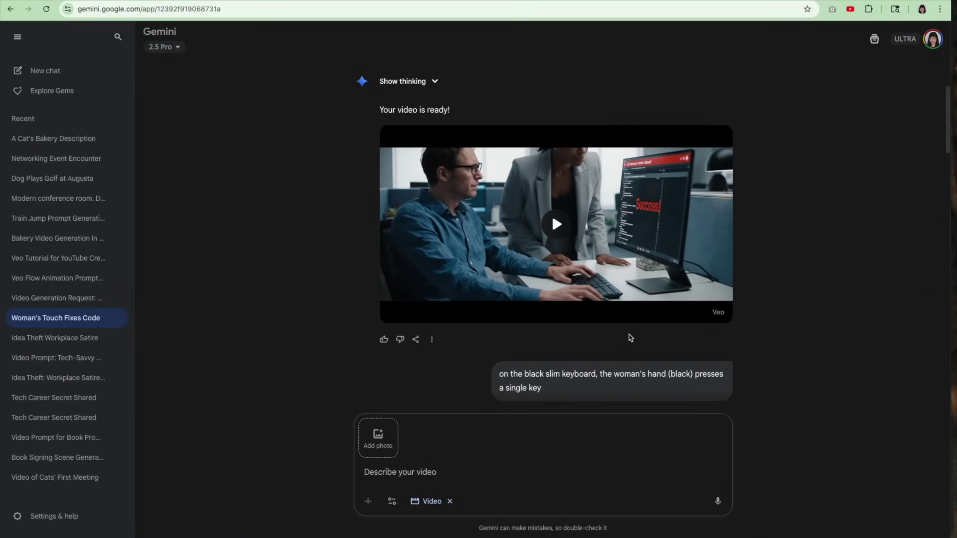
pyautogui.scroll(1, 568, 345)
pyautogui.scroll(-4, 568, 345)
pyautogui.scroll(1, 553, 280)
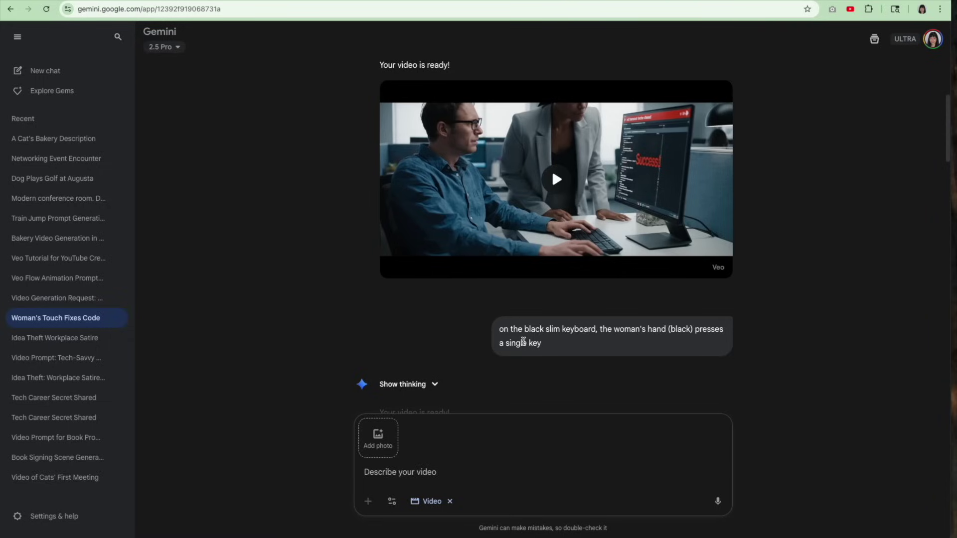
# Step the keyboard-fix video from 0:02 through 0:04 and 0:05 to the 0:06 Success screen.
pyautogui.scroll(-7, 524, 342)
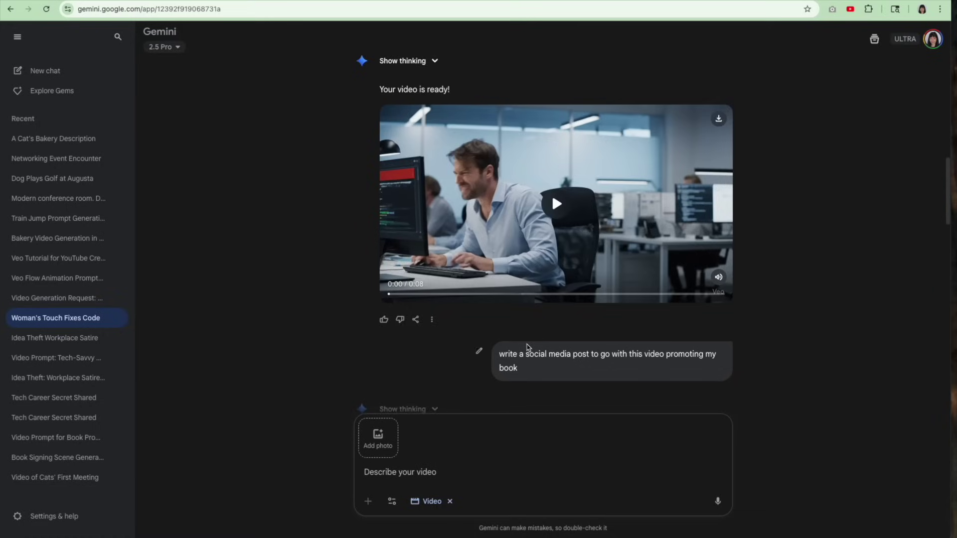
pyautogui.scroll(1, 528, 346)
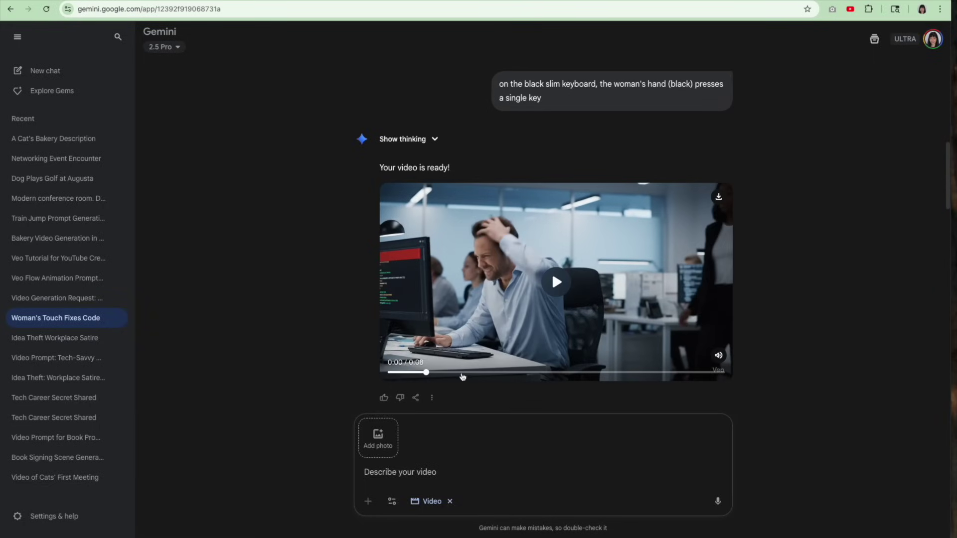
pyautogui.moveTo(461, 376); pyautogui.dragTo(536, 372)
pyautogui.click(567, 372)
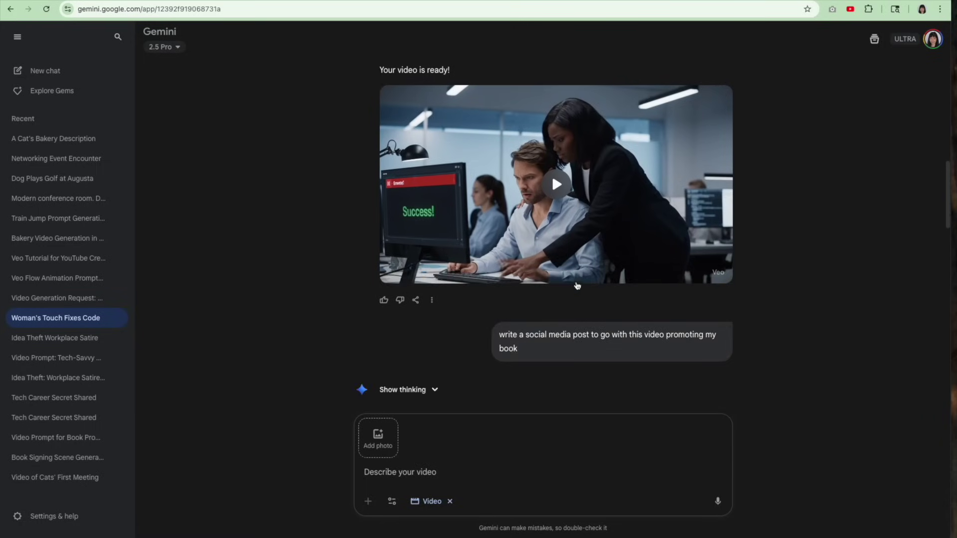
pyautogui.click(577, 275)
pyautogui.click(619, 278)
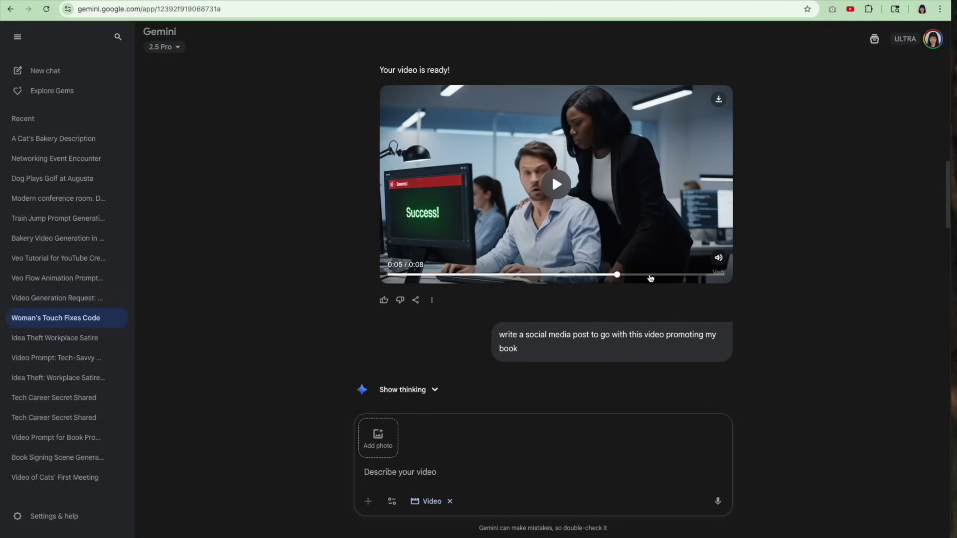
pyautogui.click(650, 275)
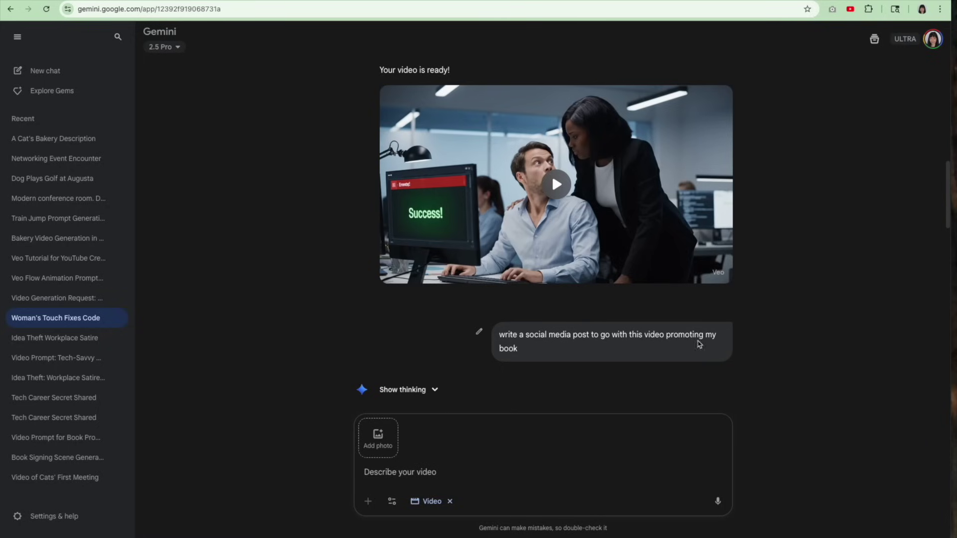
pyautogui.scroll(-15, 605, 354)
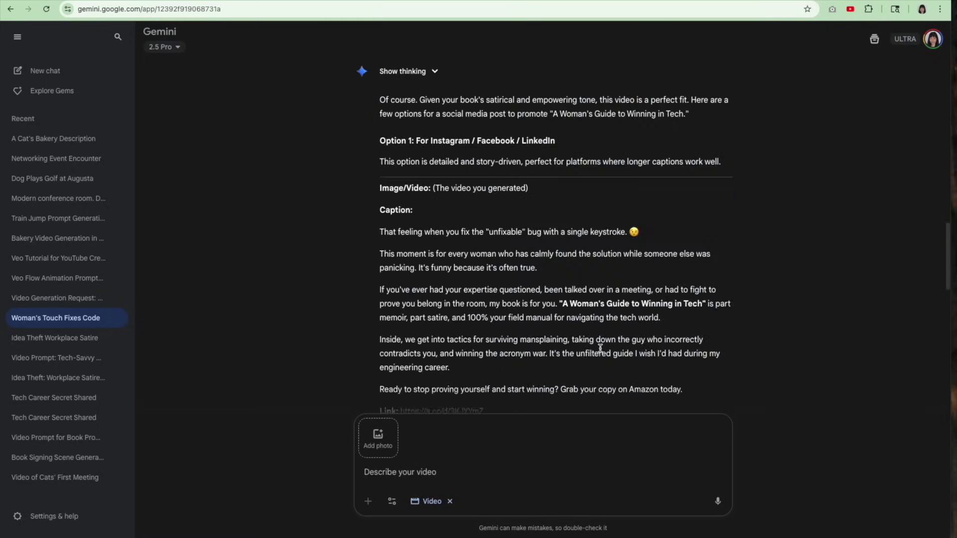
pyautogui.scroll(-10, 600, 349)
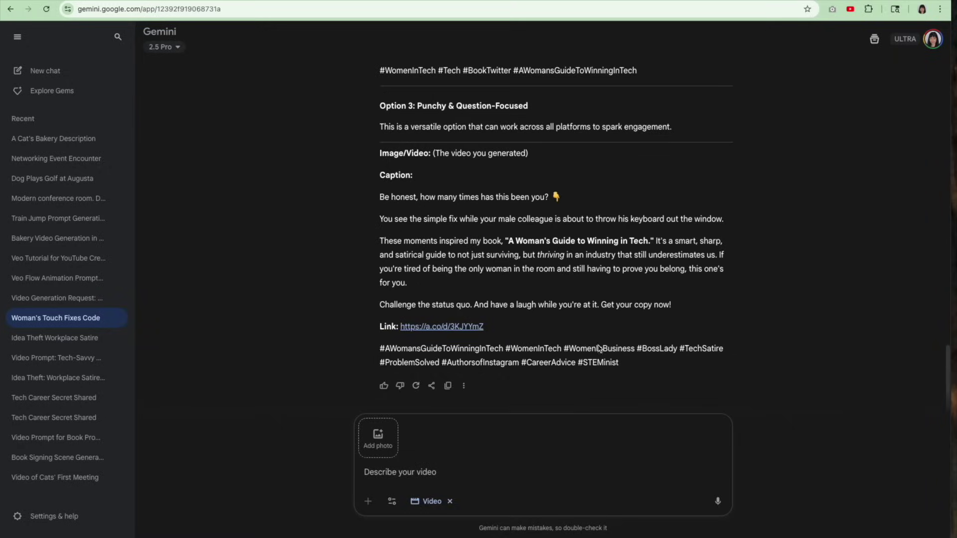
pyautogui.scroll(20, 594, 344)
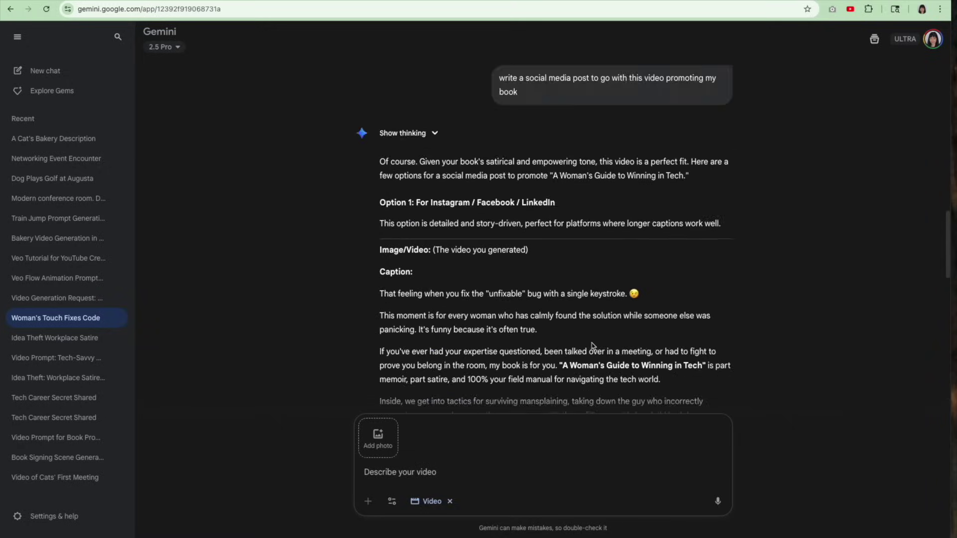
pyautogui.moveTo(605, 331)
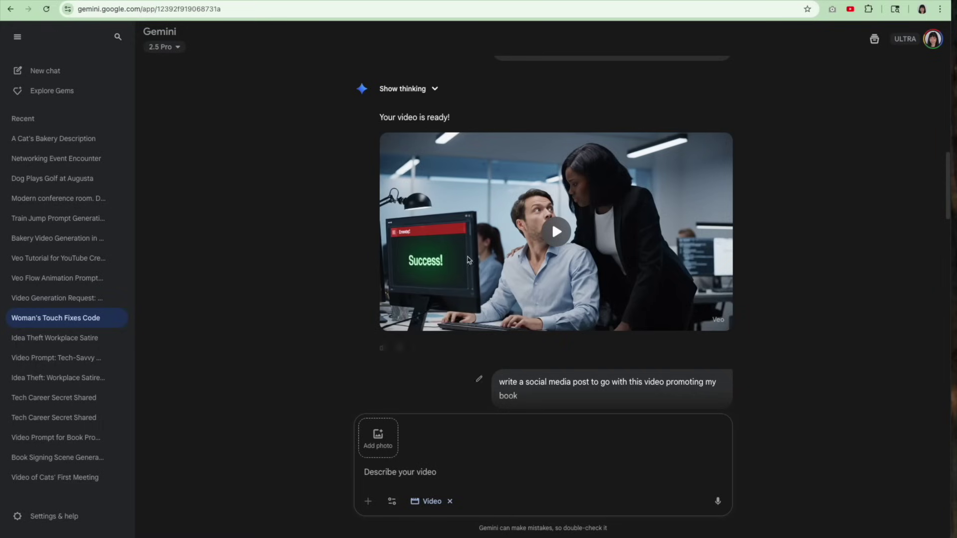
pyautogui.scroll(10, 454, 298)
pyautogui.scroll(3, 453, 299)
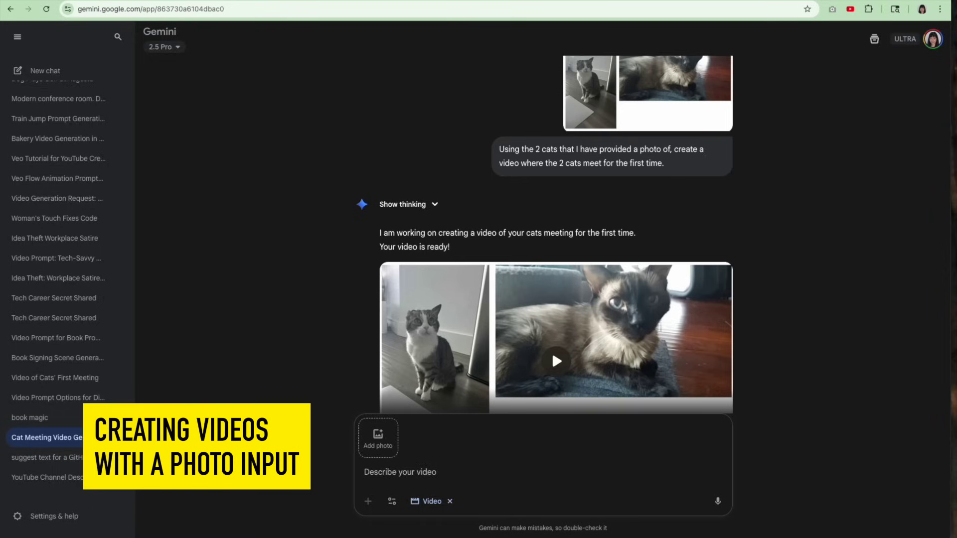
# Scroll the Cat Meeting chat until the whole video card and its action icons show.
pyautogui.scroll(1, 577, 125)
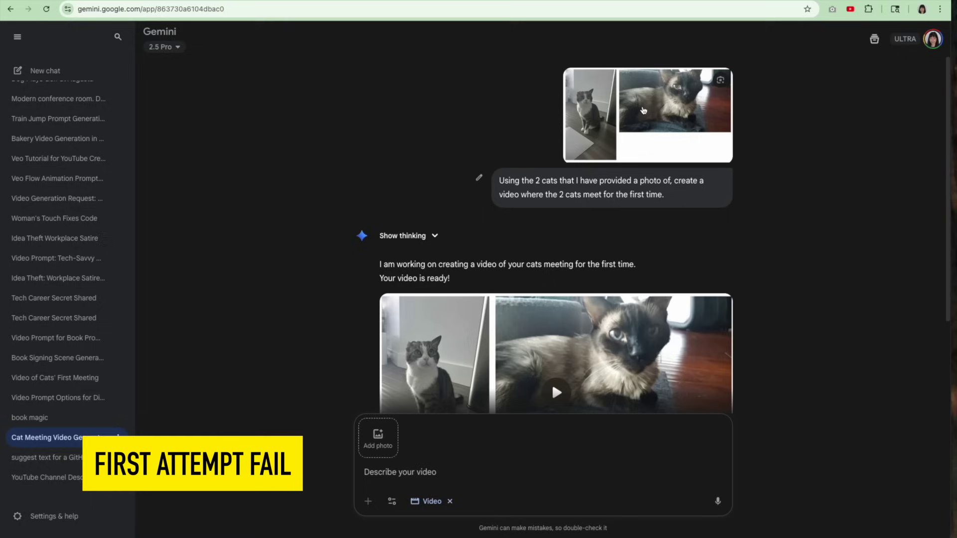
pyautogui.scroll(-1, 549, 182)
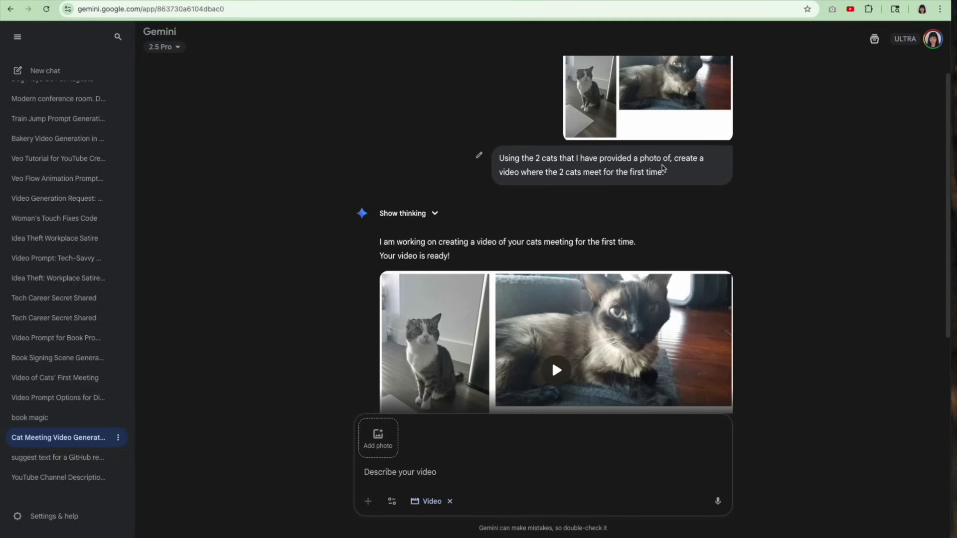
pyautogui.scroll(-3, 689, 183)
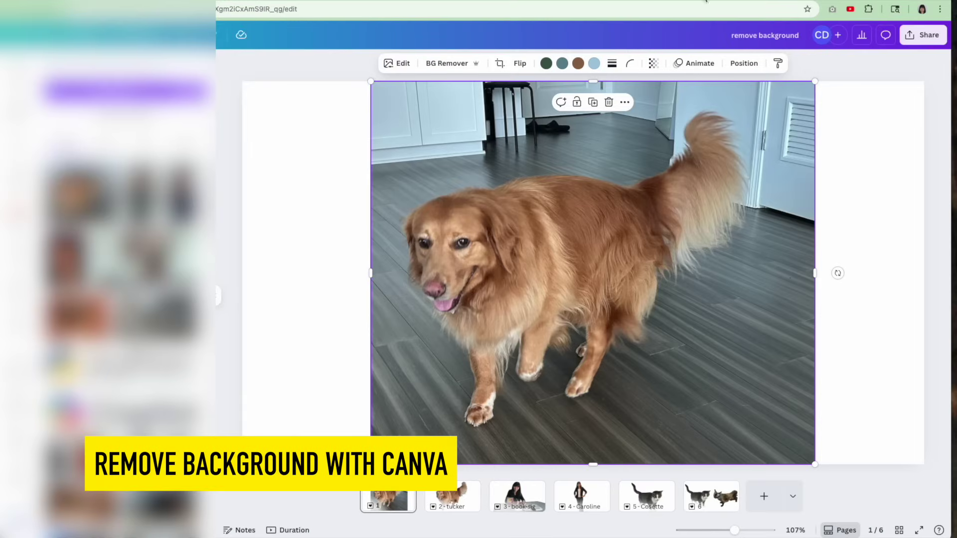
# Go to Canva page 6 and select the Siamese cat cut-out.
pyautogui.click(711, 496)
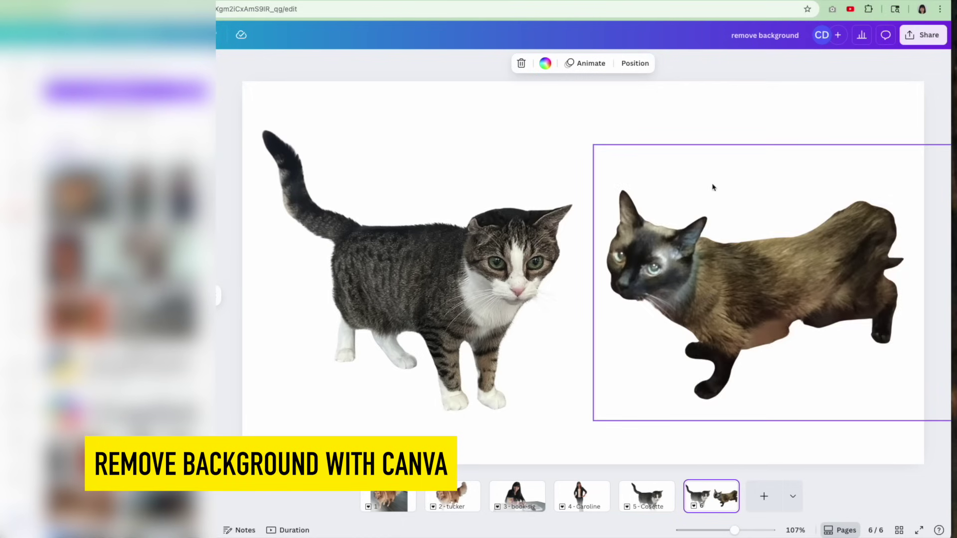
pyautogui.click(675, 181)
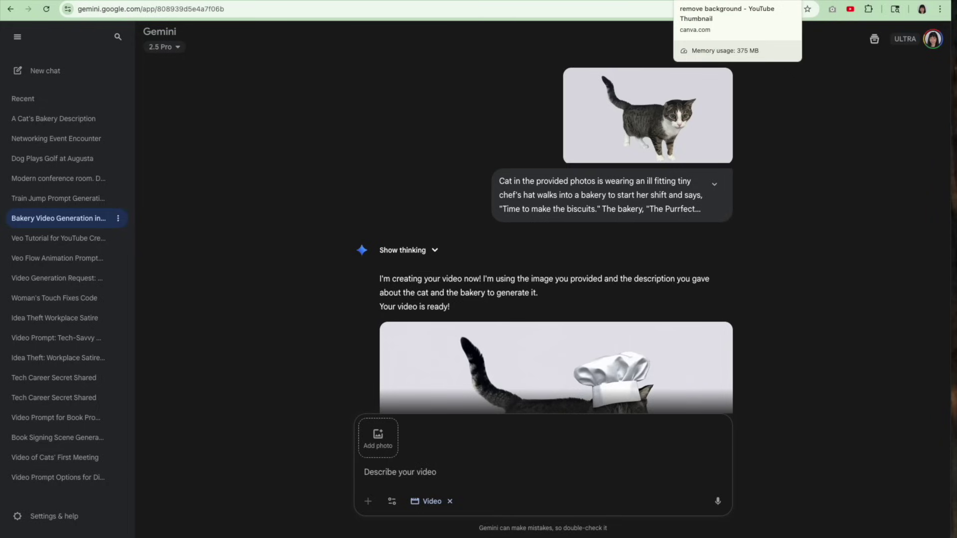
# Read down through the full chef-hat cat bakery prompt in the Gemini chat.
pyautogui.click(708, 1)
pyautogui.click(636, 511)
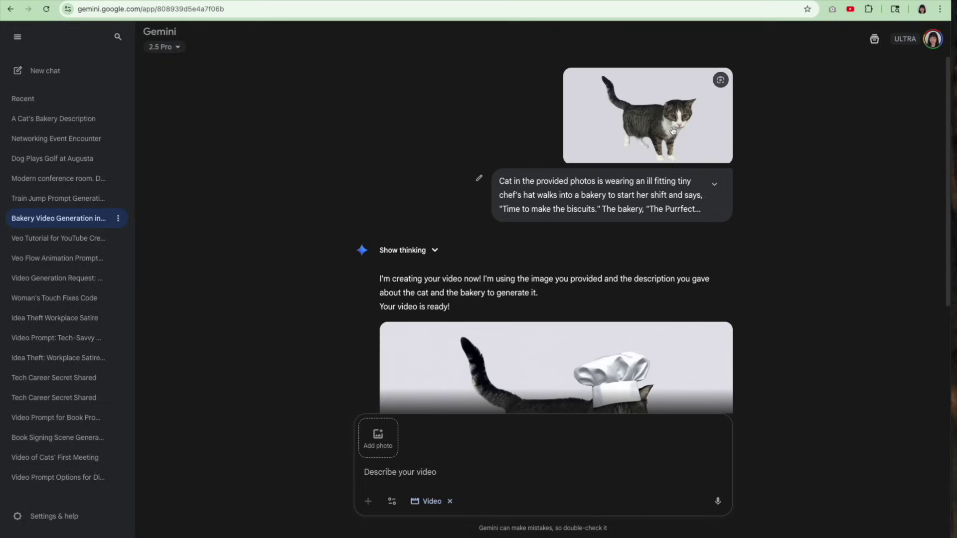
pyautogui.scroll(-2, 619, 185)
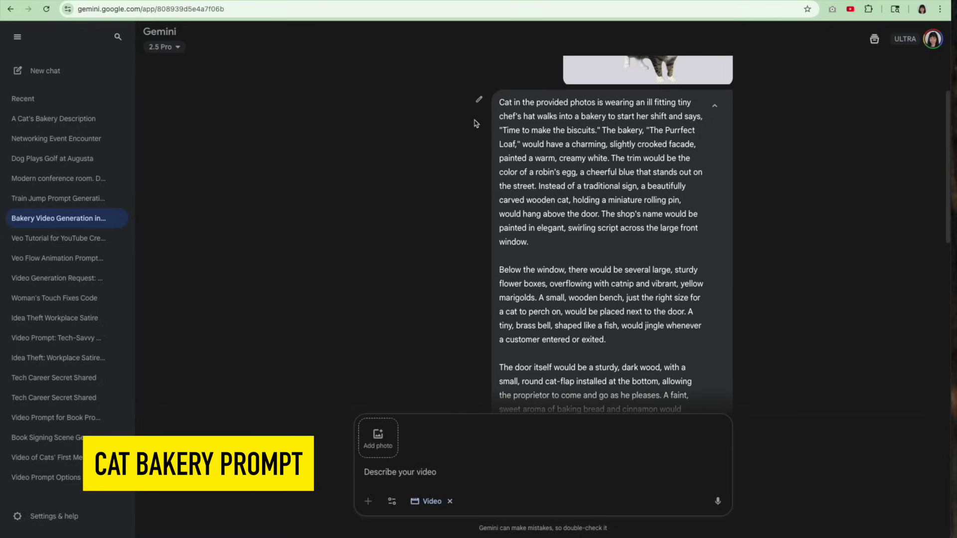
pyautogui.scroll(-2, 601, 182)
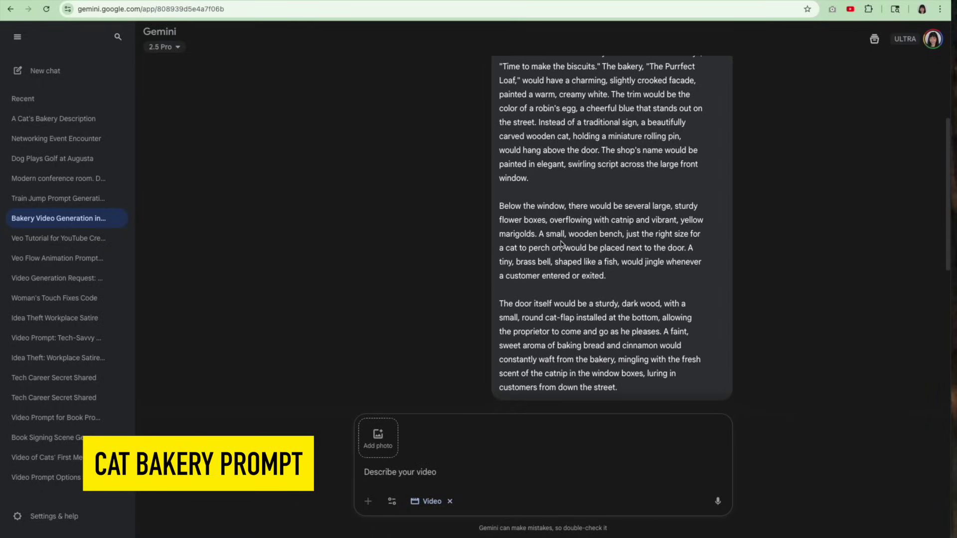
pyautogui.scroll(-7, 560, 244)
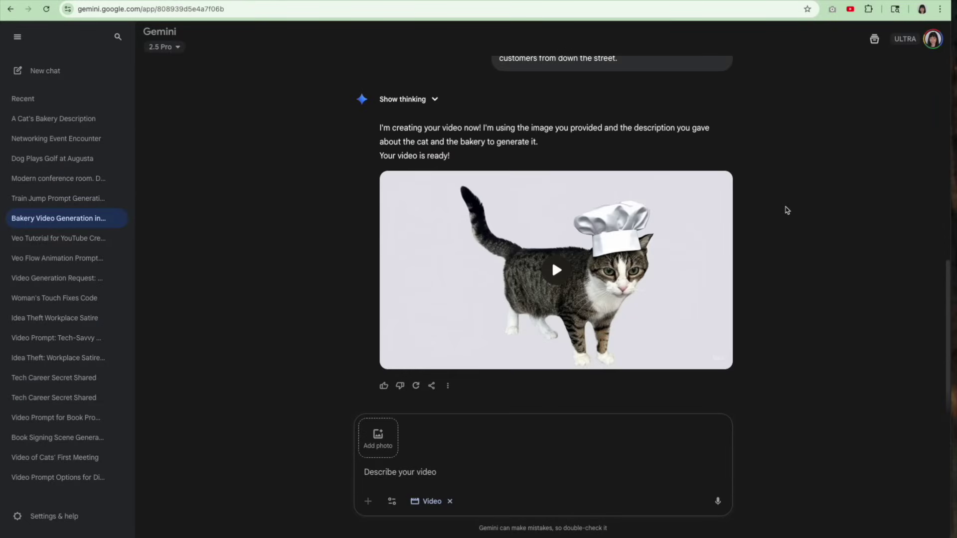
# Skip the cat video ahead to the bakery storefront, then rewind it to the start.
pyautogui.moveTo(561, 268)
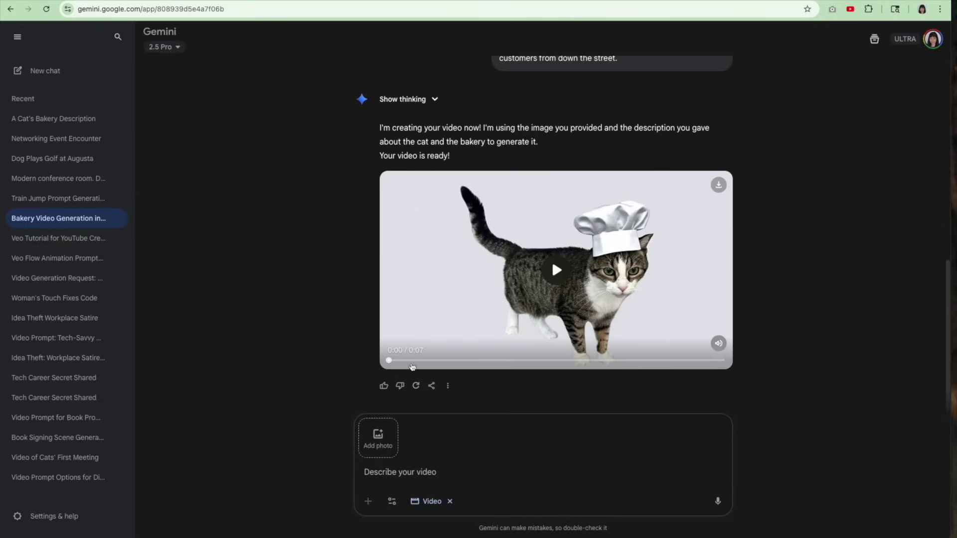
pyautogui.moveTo(419, 361); pyautogui.dragTo(509, 361)
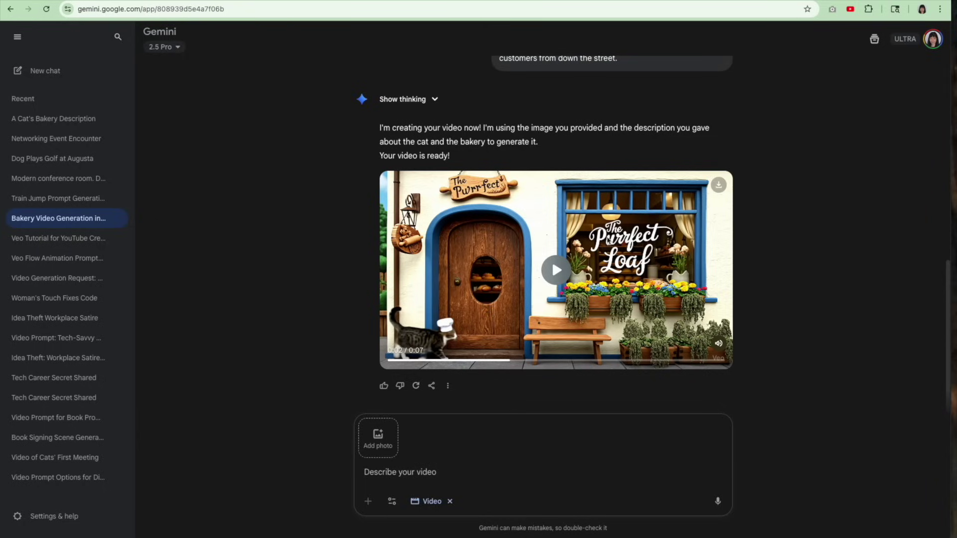
pyautogui.scroll(5, 609, 239)
pyautogui.scroll(4, 546, 192)
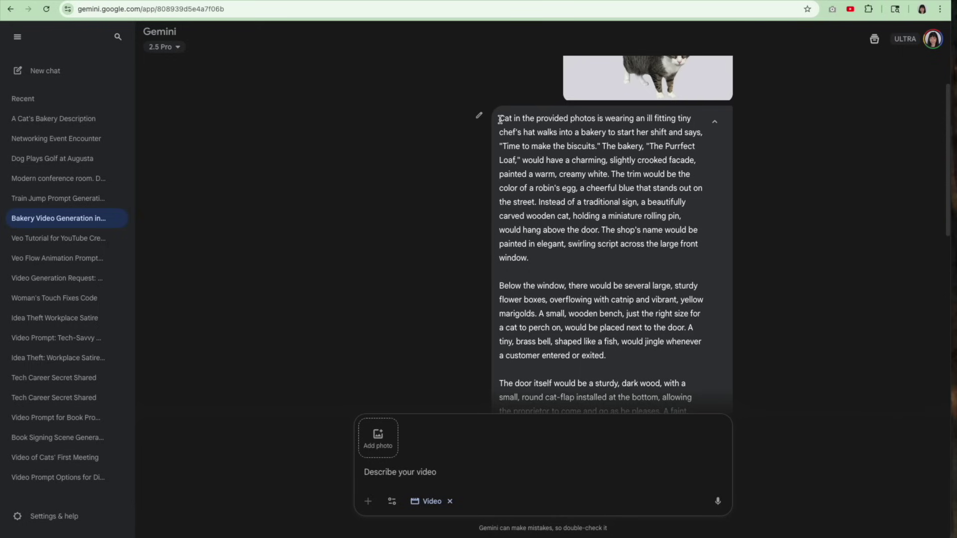
pyautogui.scroll(-8, 601, 200)
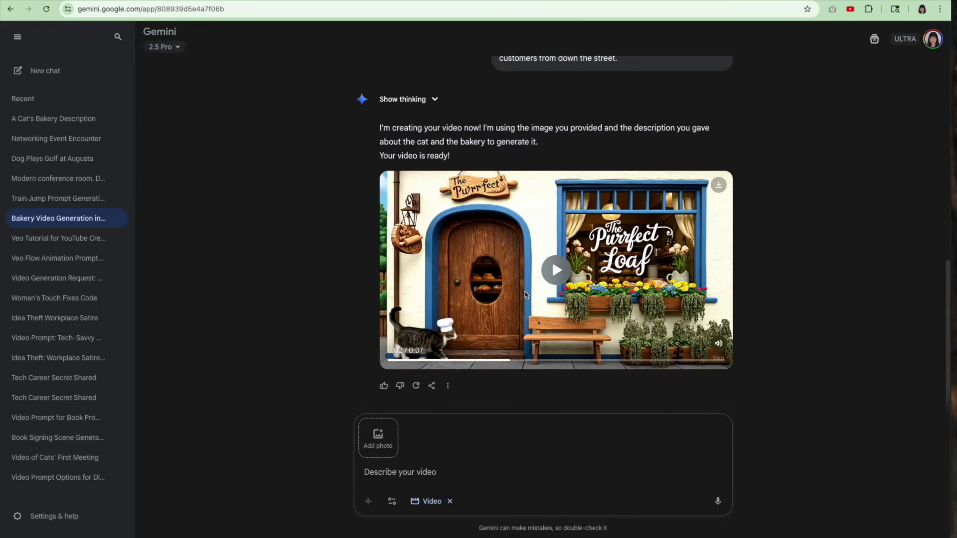
pyautogui.click(428, 361)
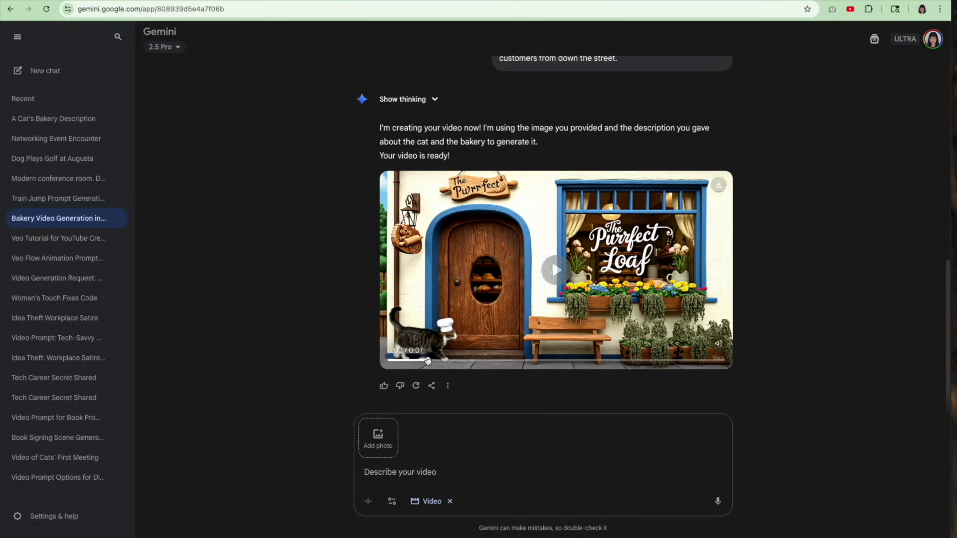
pyautogui.scroll(5, 529, 262)
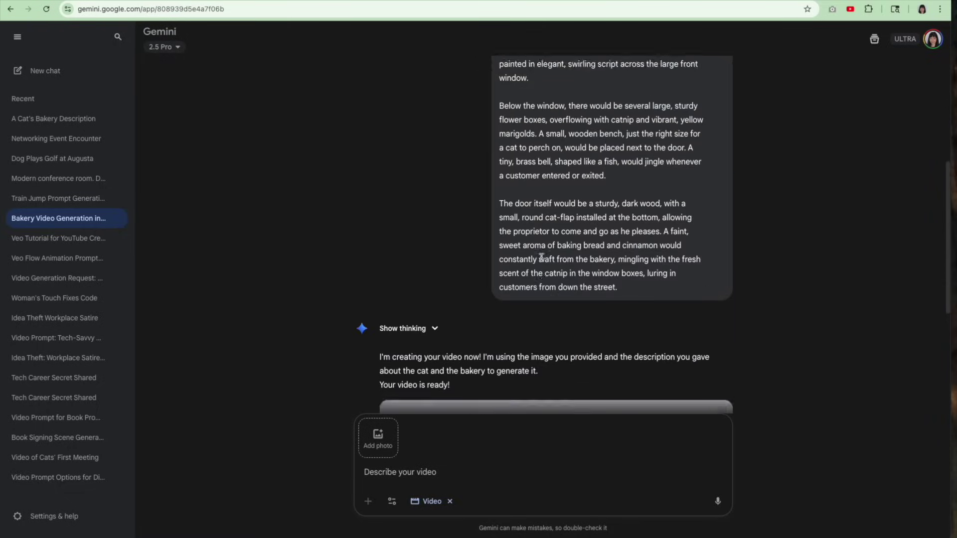
pyautogui.scroll(-5, 775, 47)
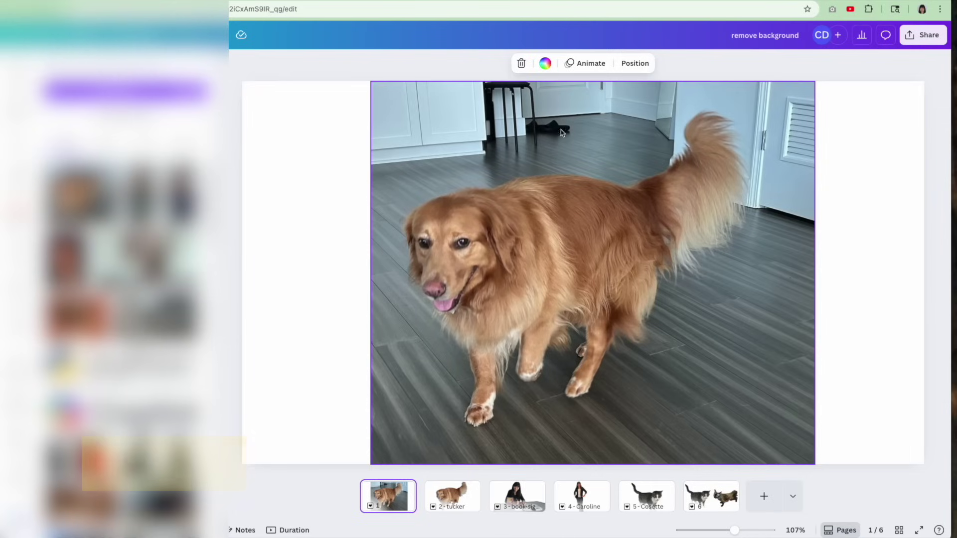
# Remove the dog photo's background and download Page 1 as a transparent-background image.
pyautogui.click(513, 140)
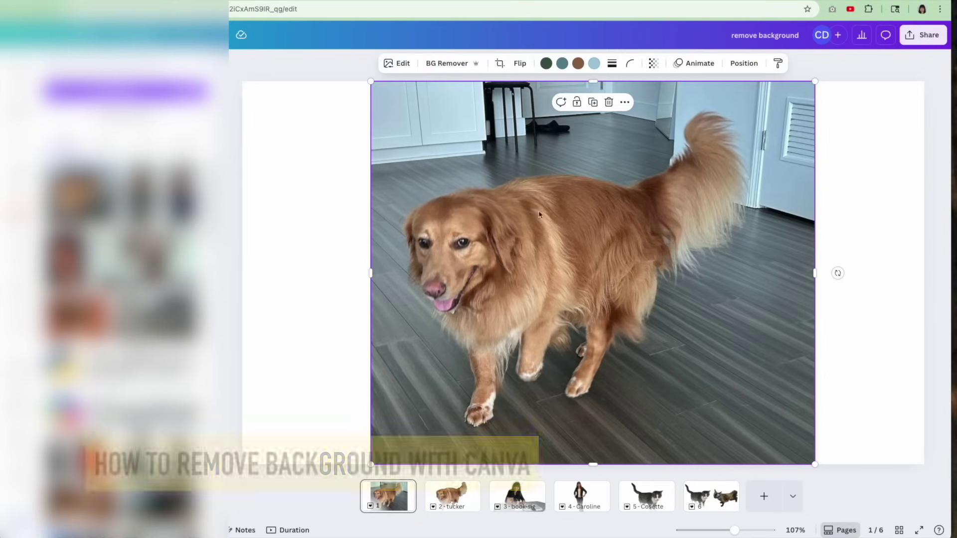
pyautogui.click(451, 63)
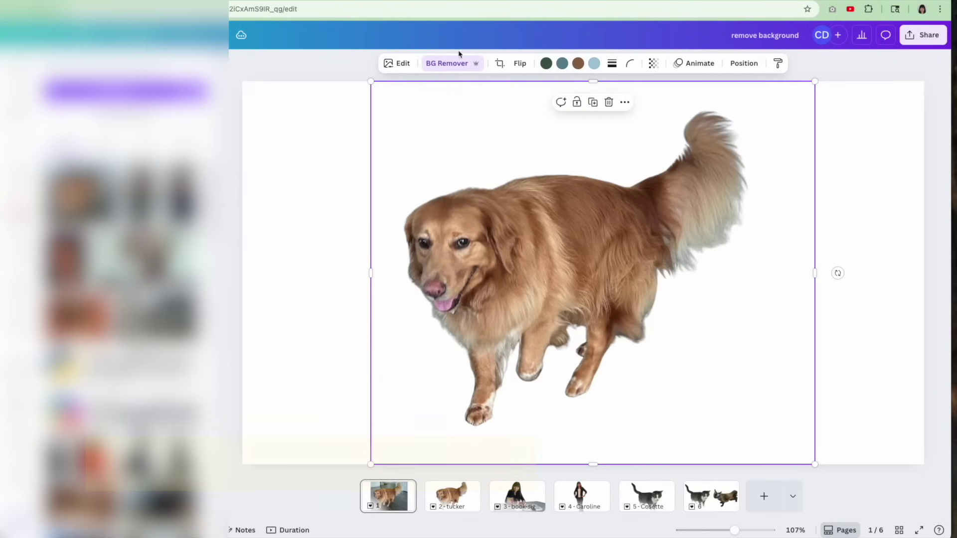
pyautogui.click(921, 46)
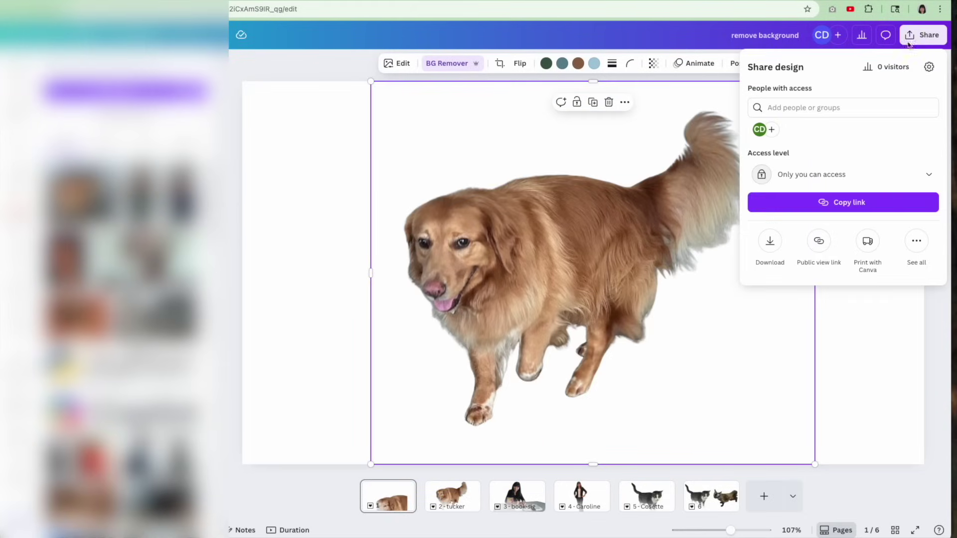
pyautogui.click(772, 256)
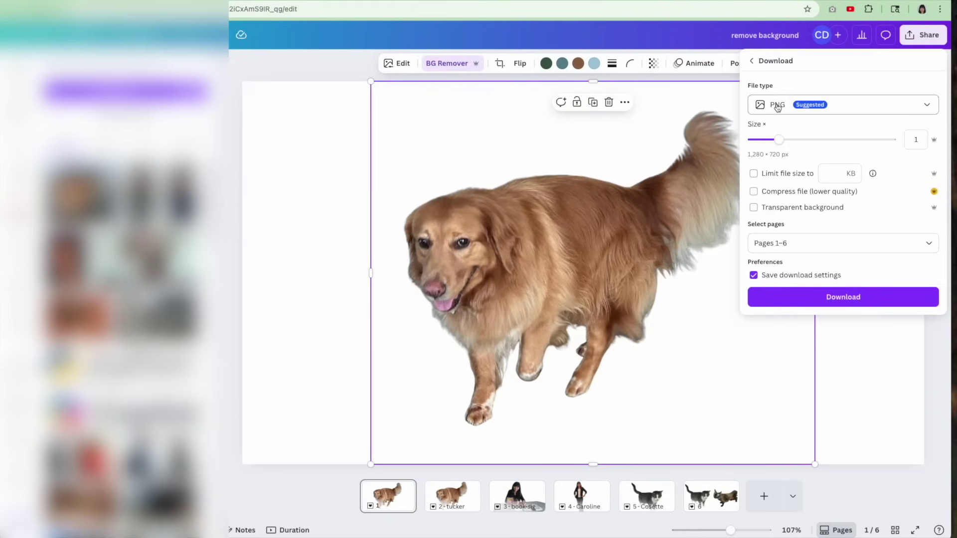
pyautogui.click(754, 208)
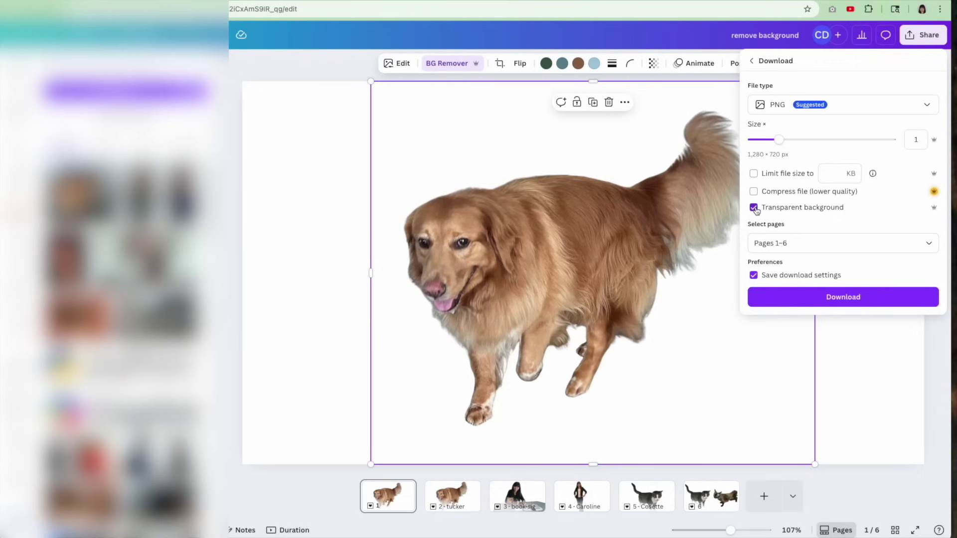
pyautogui.click(793, 242)
pyautogui.click(803, 291)
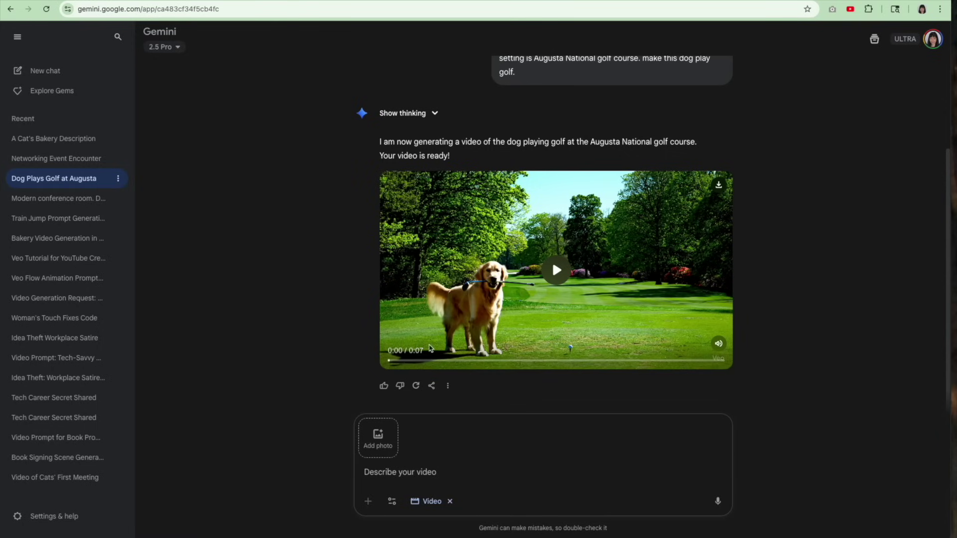
# Scrub the Augusta golfing retriever video ahead to 0:06, where it walks across the fairway.
pyautogui.moveTo(438, 364); pyautogui.dragTo(680, 359)
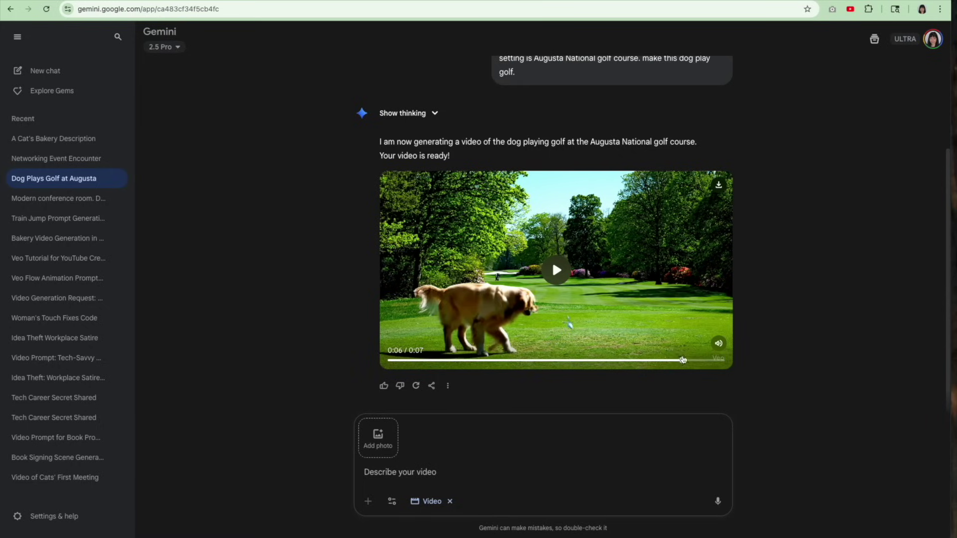